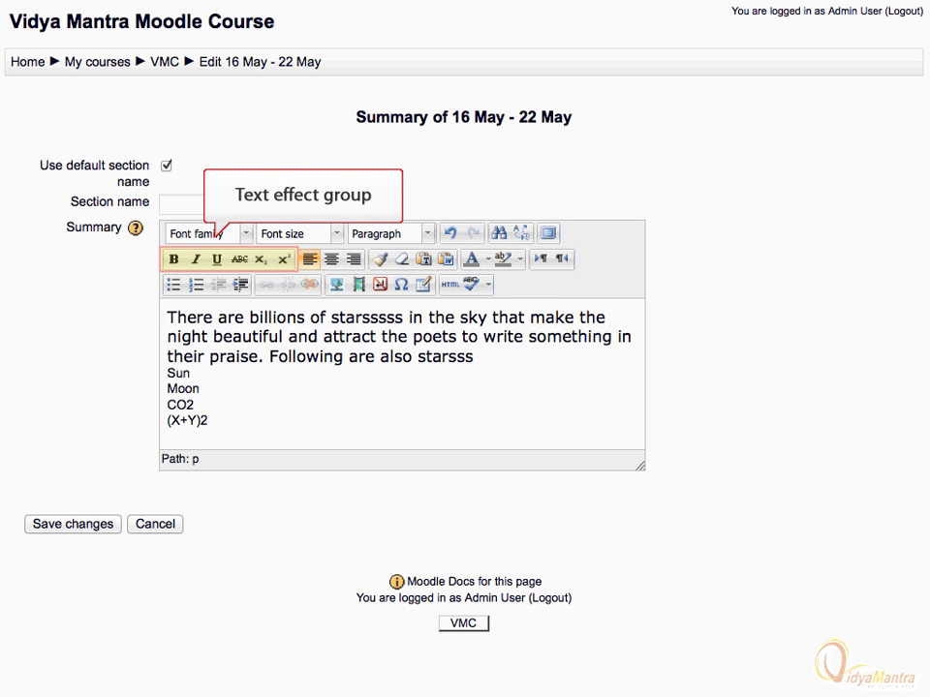
Make the summary's first sentence bold.
{"action": "left_click_drag", "start_coordinate": [167, 318], "coordinate": [263, 356]}
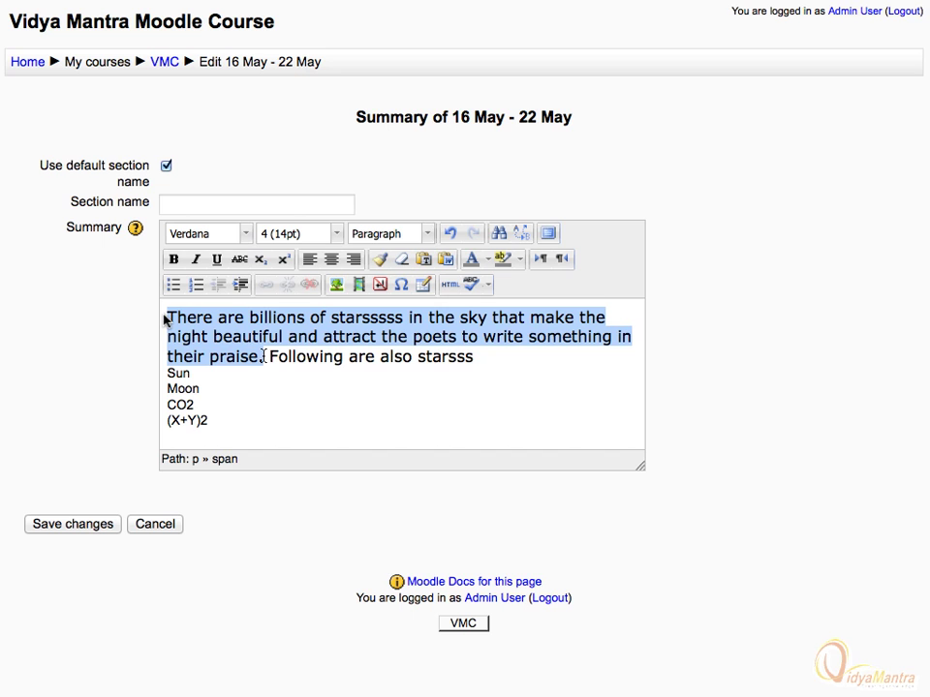
{"action": "left_click", "coordinate": [175, 261]}
{"action": "key", "text": "Down"}
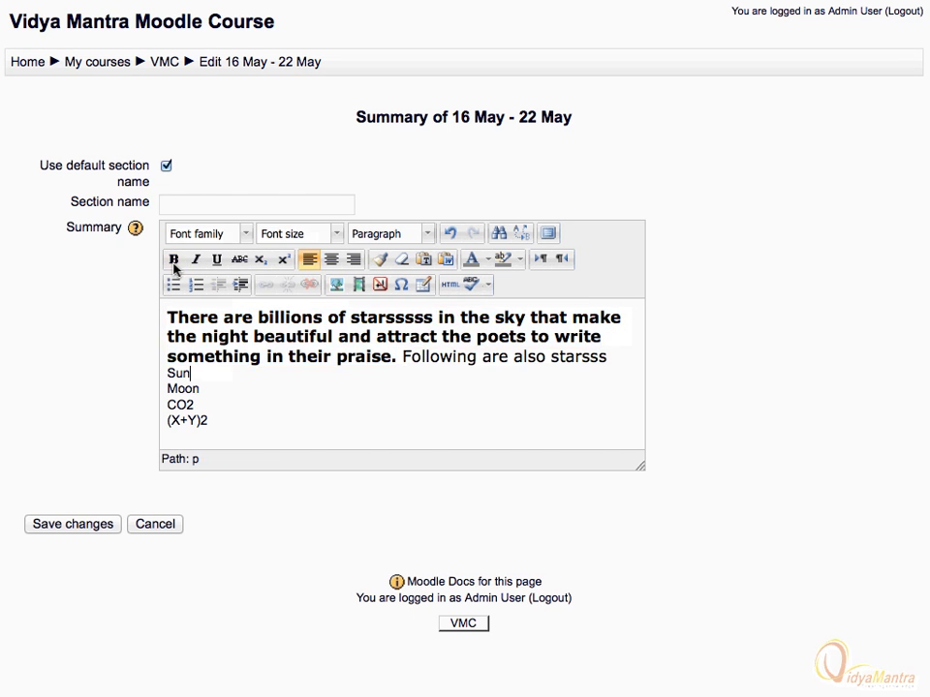
Italicise 'Following are also starsss', strike through 'starsss', and append 'stars' after it.
{"action": "left_click_drag", "start_coordinate": [401, 360], "coordinate": [610, 366]}
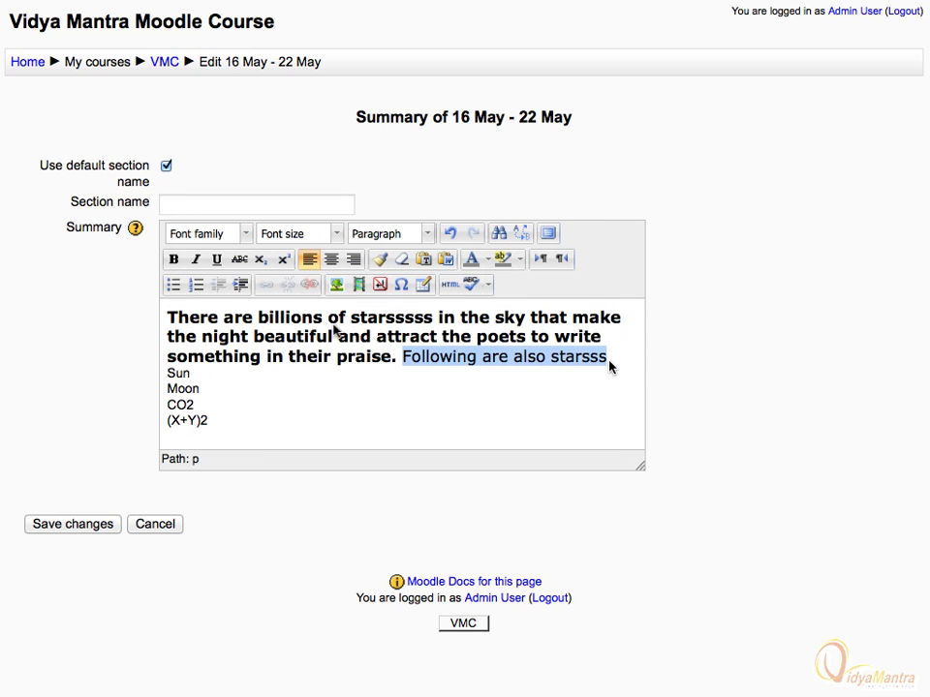
{"action": "left_click", "coordinate": [195, 260]}
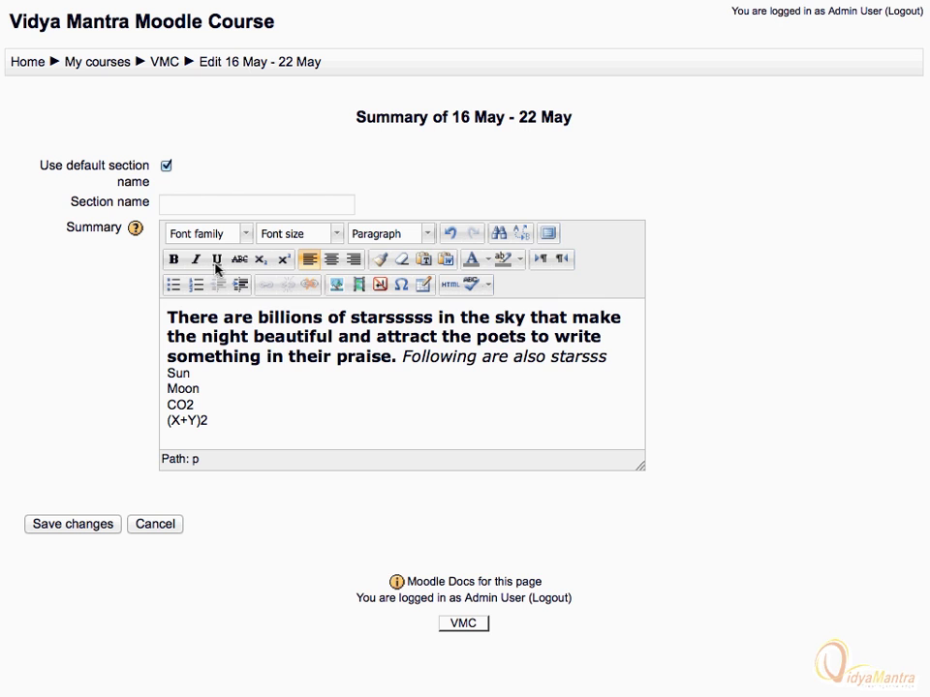
{"action": "left_click_drag", "start_coordinate": [551, 357], "coordinate": [607, 358]}
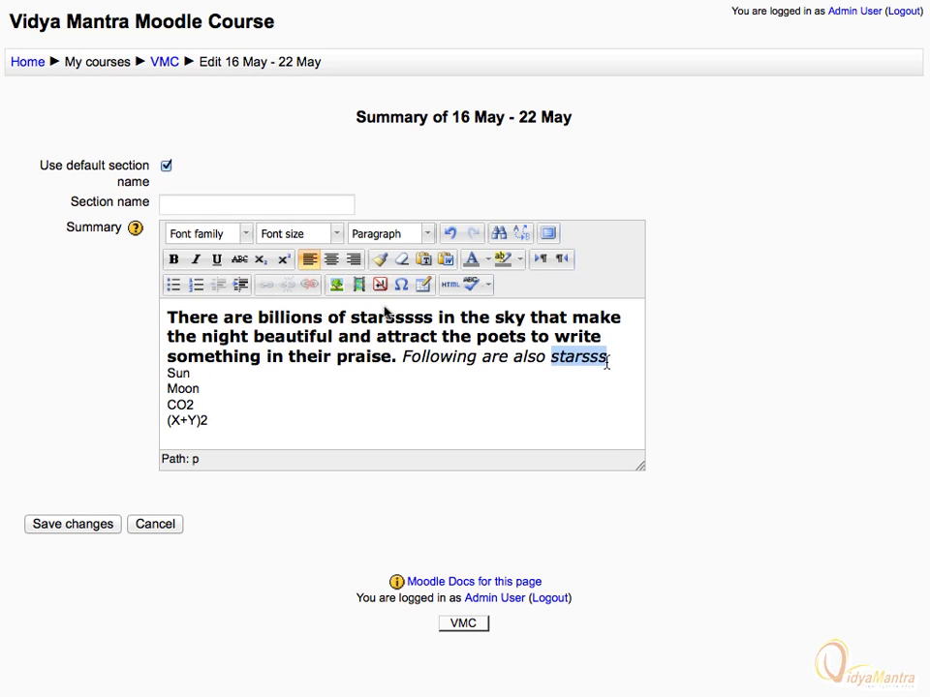
{"action": "left_click", "coordinate": [239, 259]}
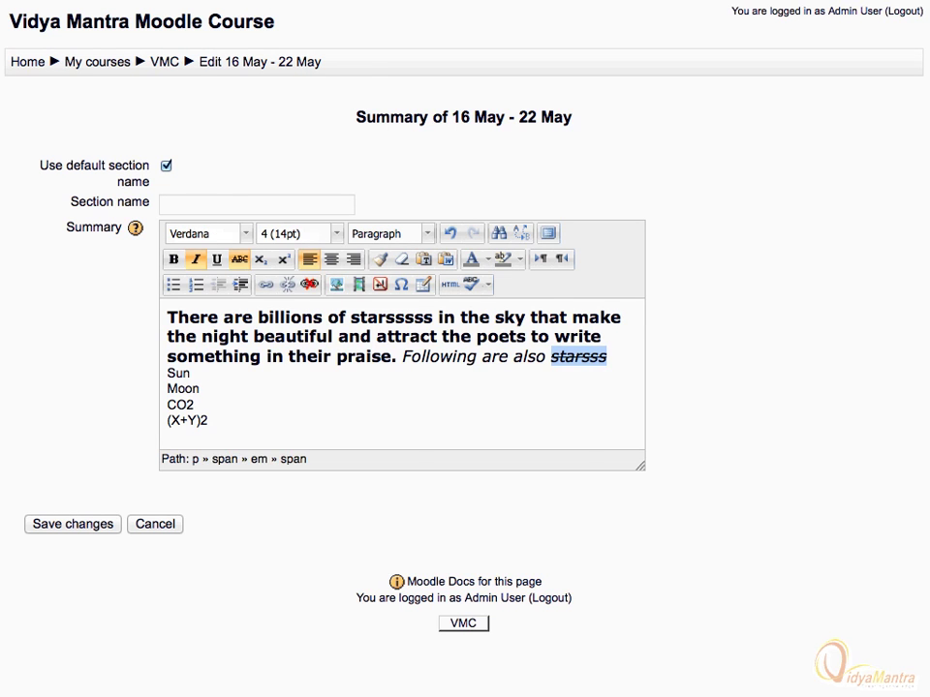
{"action": "key", "text": "End"}
{"action": "type", "text": "stars"}
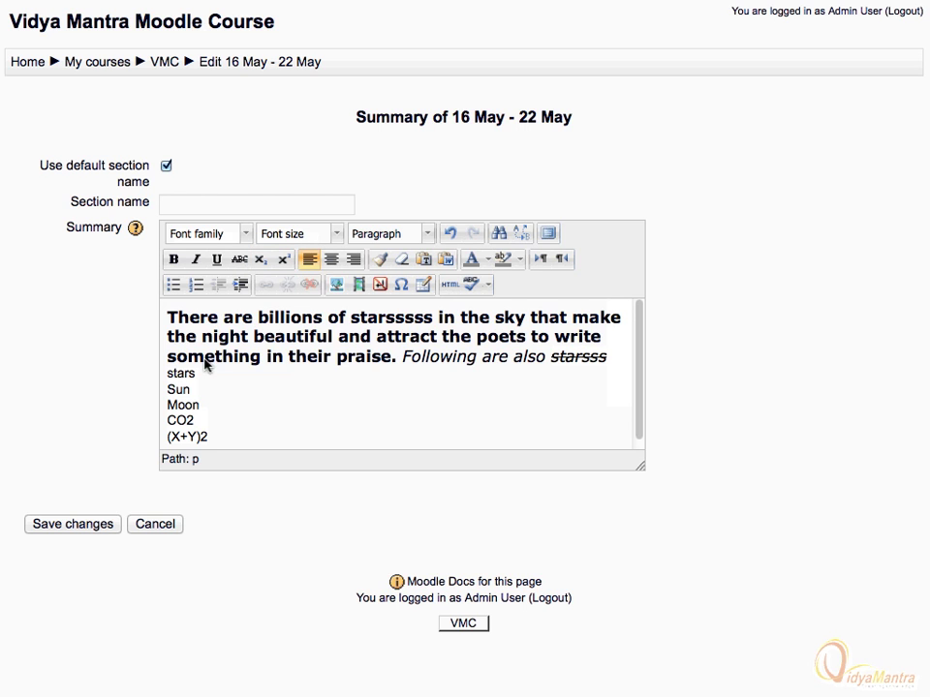
Format the 2 in CO2 as subscript and the 2 after (X+Y) as superscript.
{"action": "left_click_drag", "start_coordinate": [186, 423], "coordinate": [195, 426]}
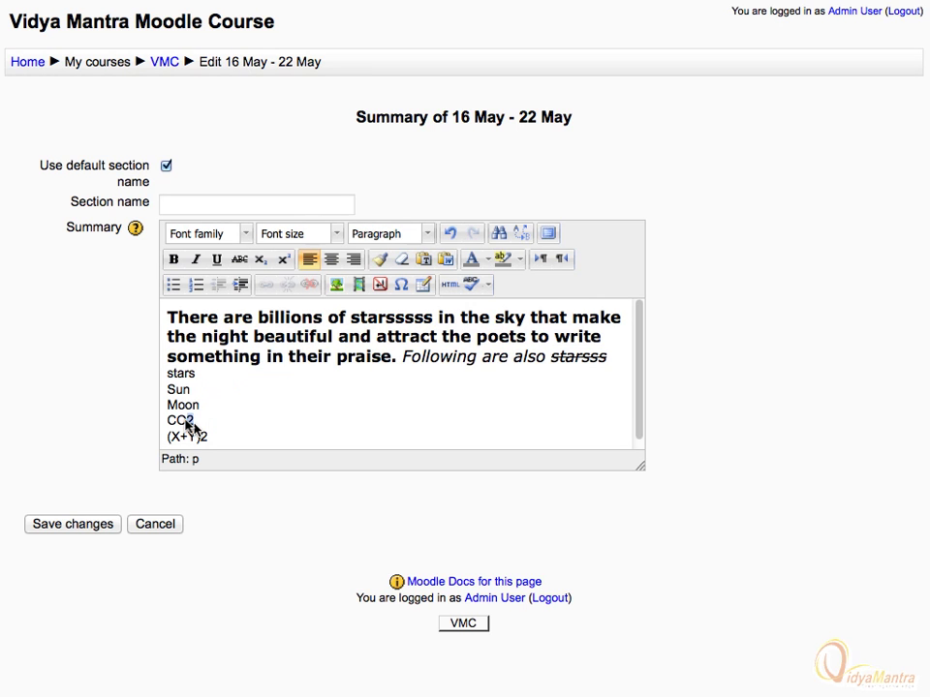
{"action": "left_click", "coordinate": [259, 266]}
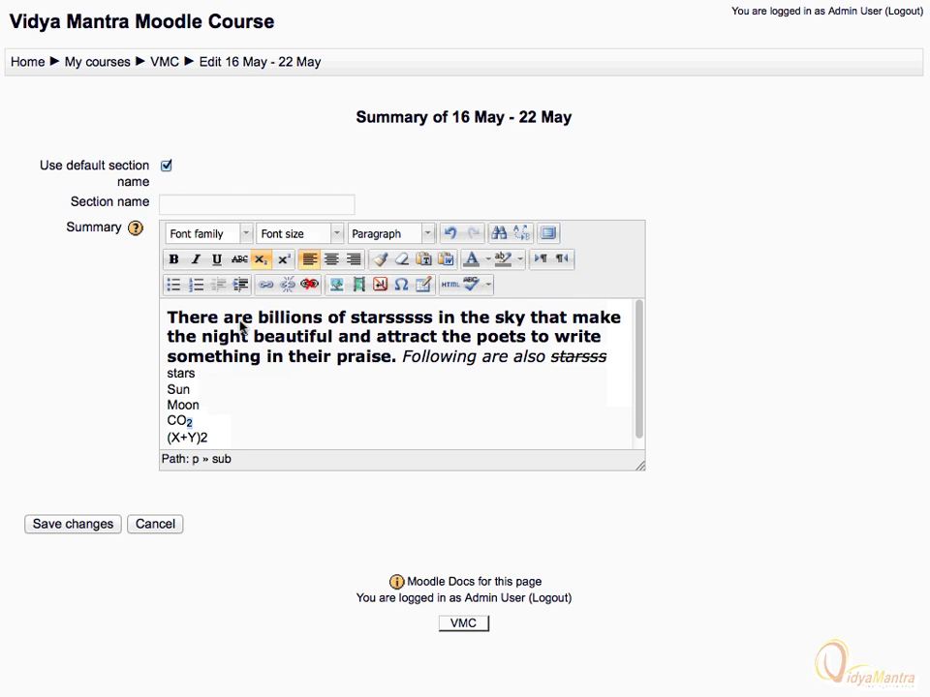
{"action": "left_click_drag", "start_coordinate": [202, 441], "coordinate": [224, 442]}
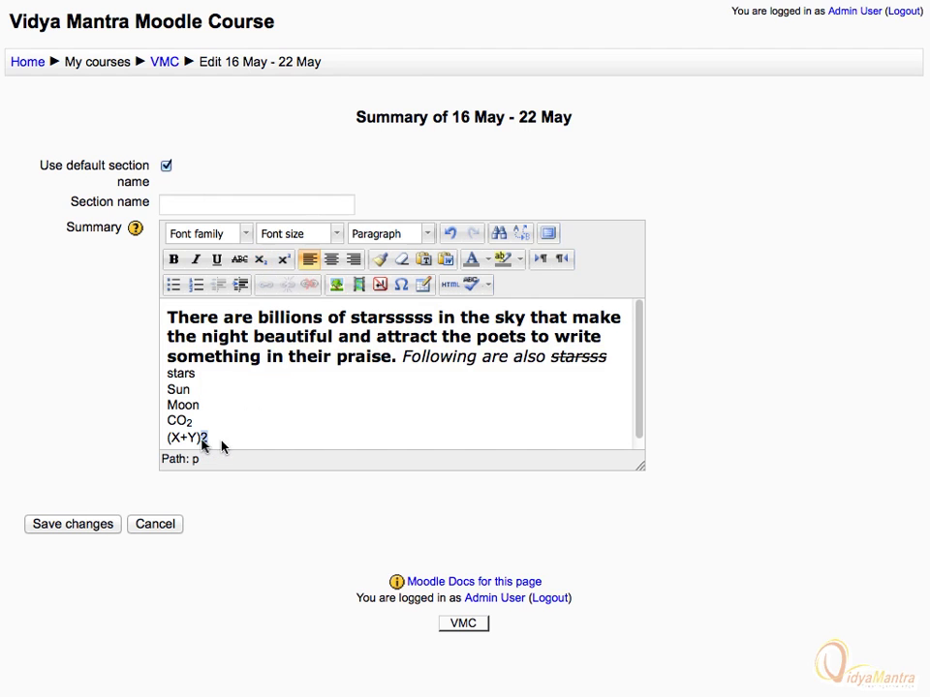
{"action": "left_click", "coordinate": [283, 259]}
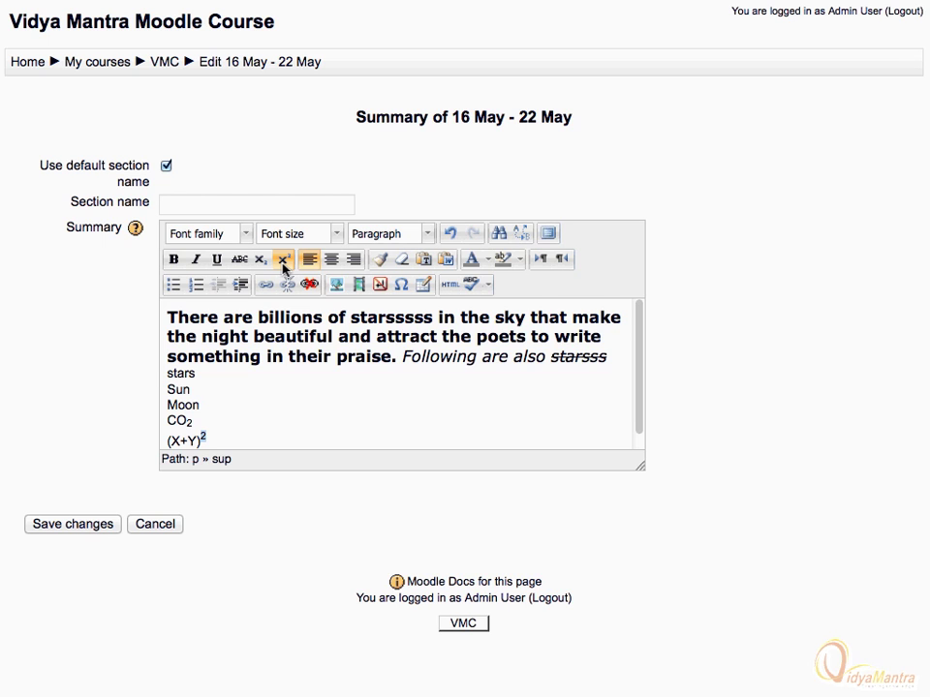
Try centre then left alignment, and clear formatting from 'Following are also starsss stars'.
{"action": "left_click", "coordinate": [331, 262]}
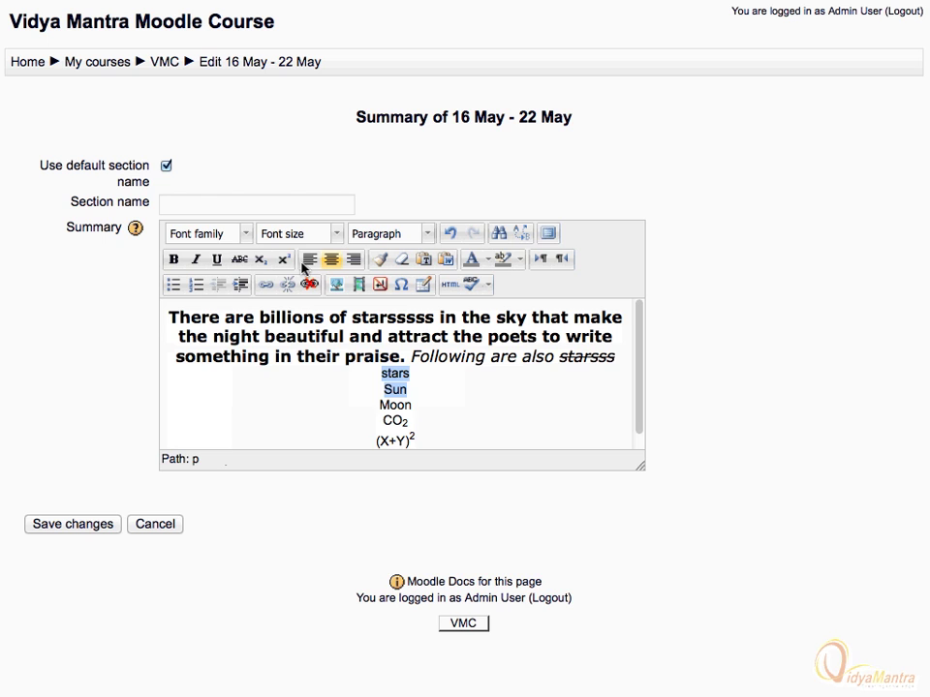
{"action": "left_click", "coordinate": [305, 262]}
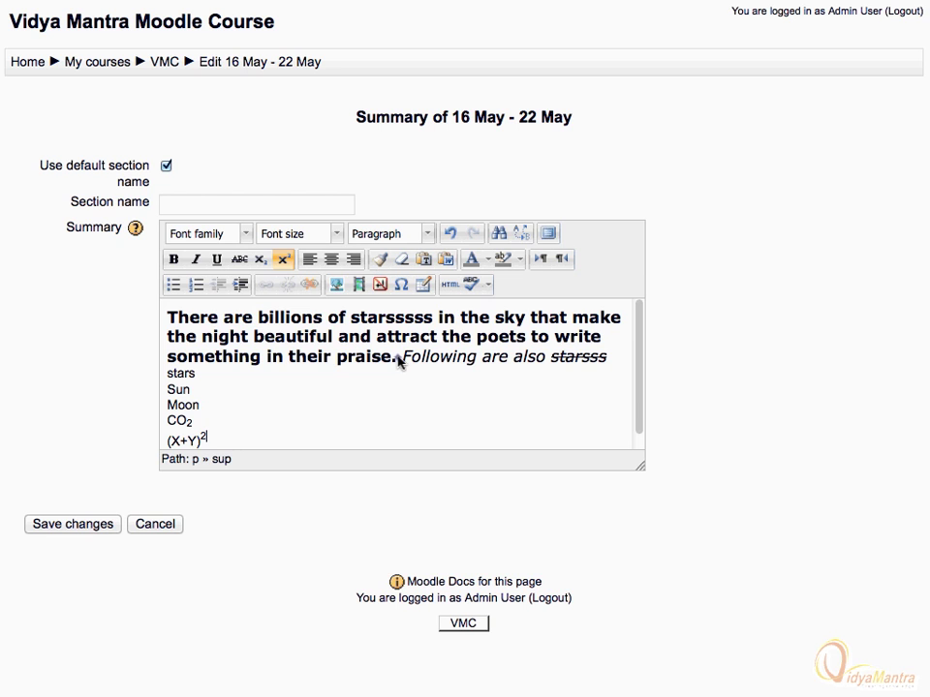
{"action": "left_click_drag", "start_coordinate": [399, 358], "coordinate": [520, 376]}
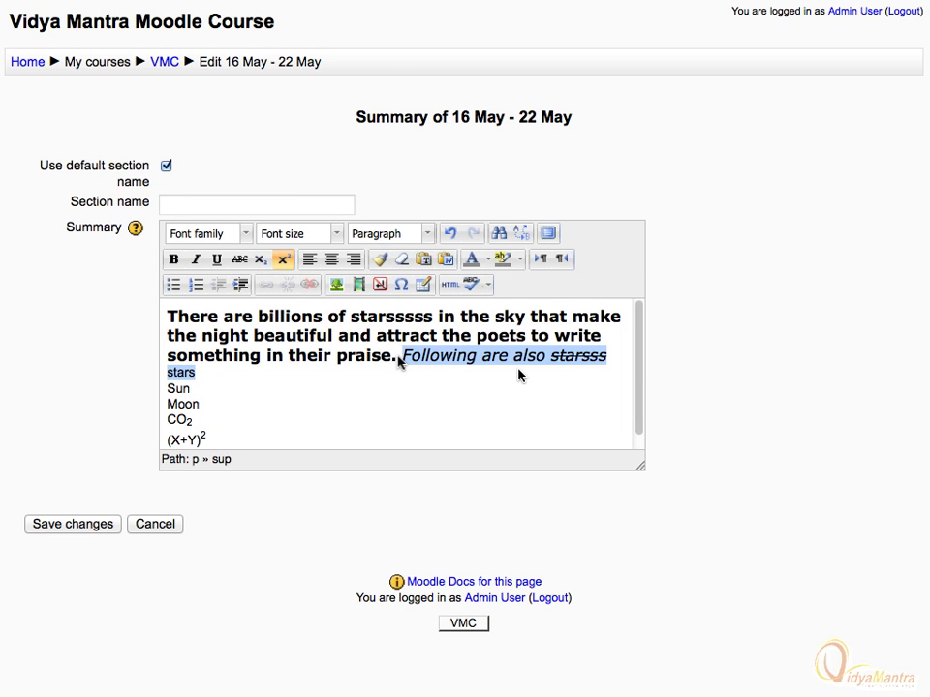
{"action": "left_click", "coordinate": [399, 262]}
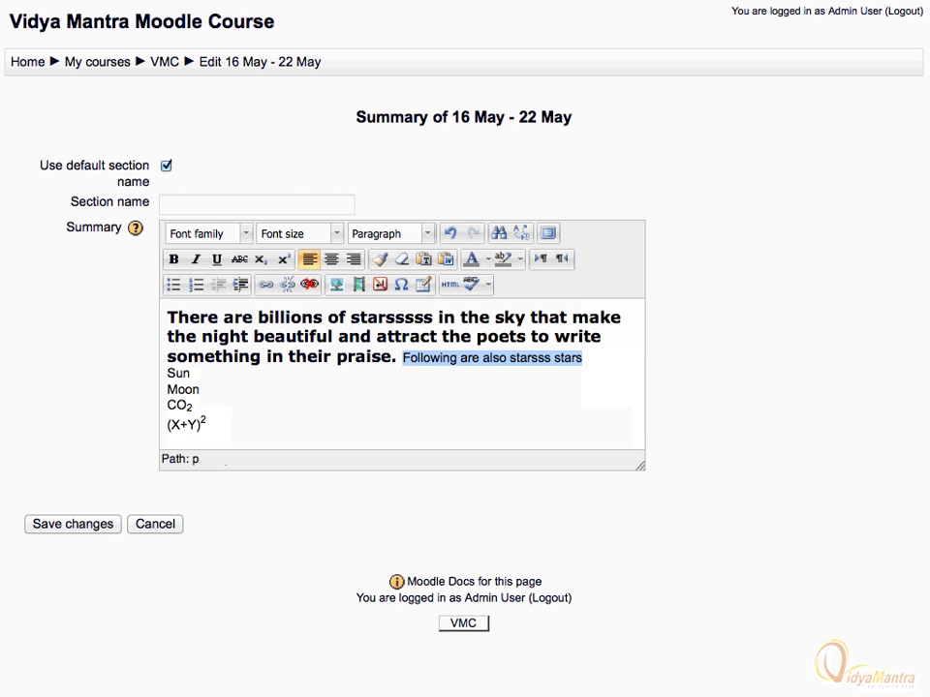
Add an empty line after the (X+Y)² line.
{"action": "key", "text": "Down"}
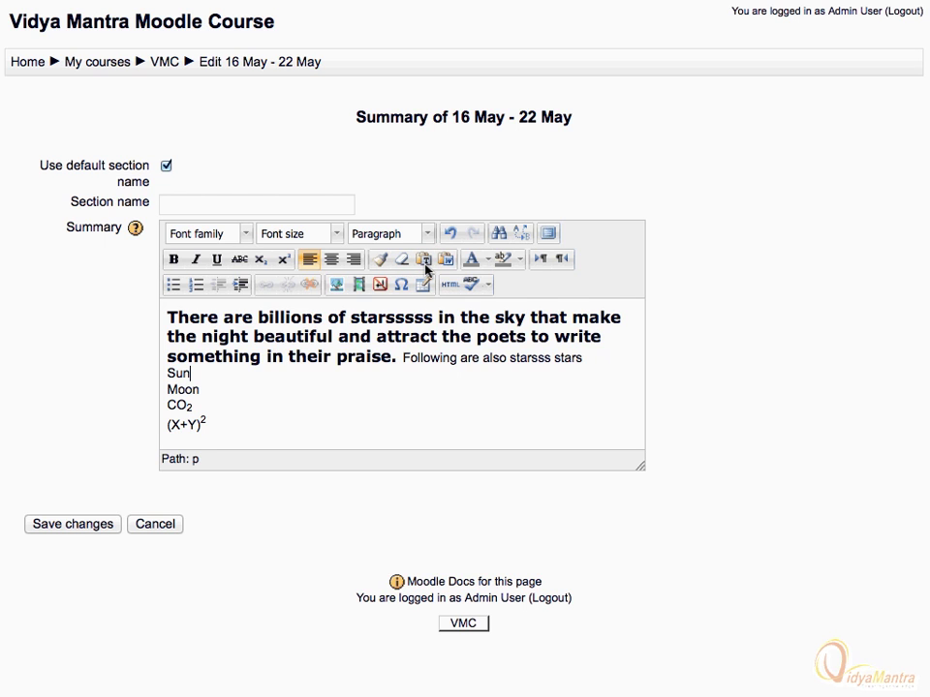
{"action": "left_click", "coordinate": [173, 441]}
{"action": "key", "text": "Return"}
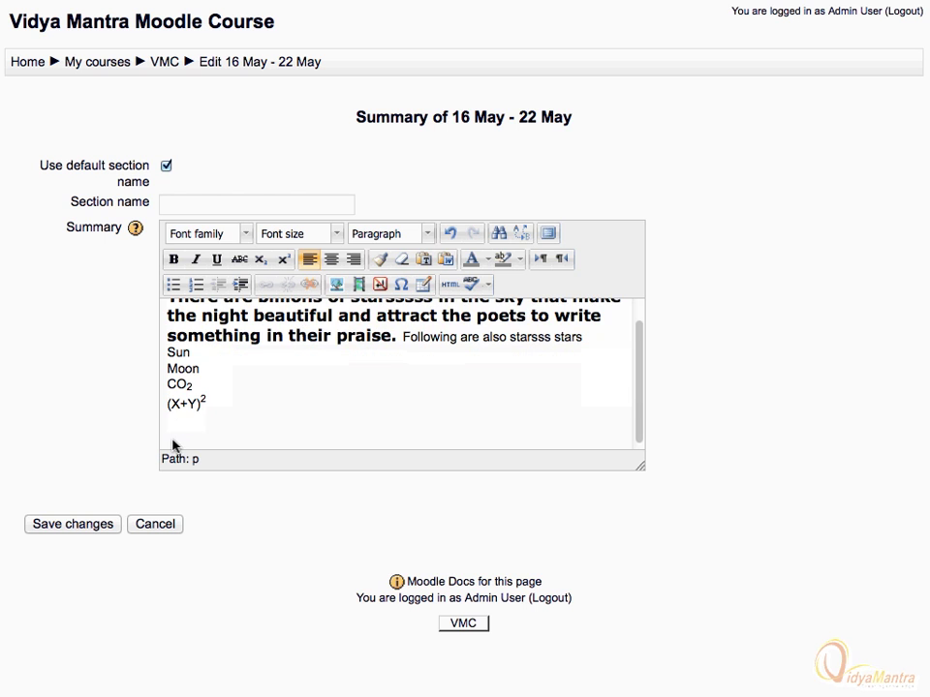
Paste the copied universe paragraph via Paste from Word and insert it below (X+Y)².
{"action": "left_click", "coordinate": [445, 260]}
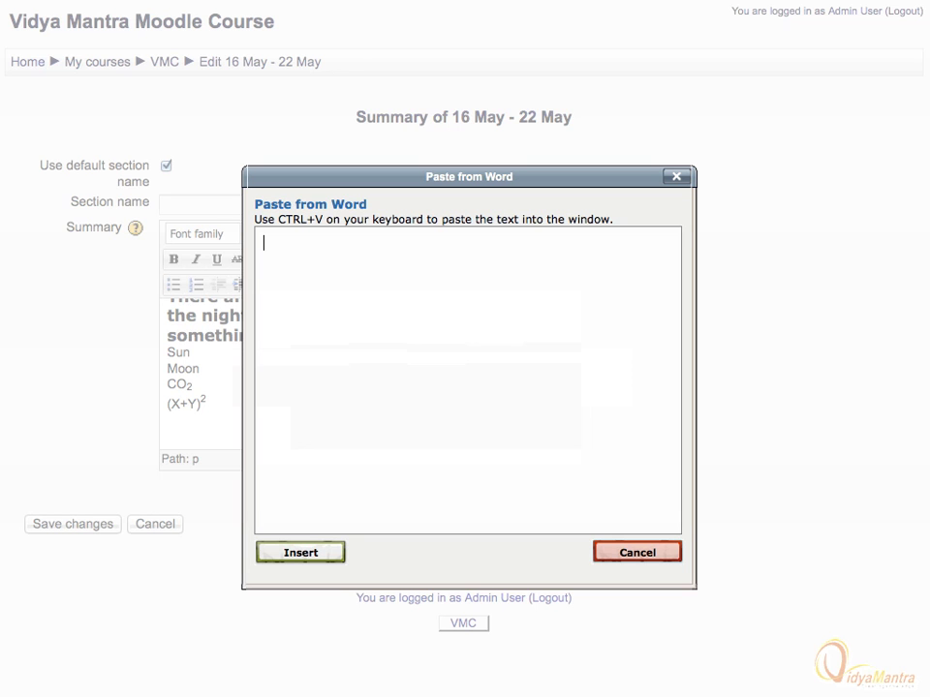
{"action": "type", "text": "The universe is commonly defined as the totality of everything that exists,including all matter and energy, the planets, stars, galaxies, and the contents of intergalactic space"}
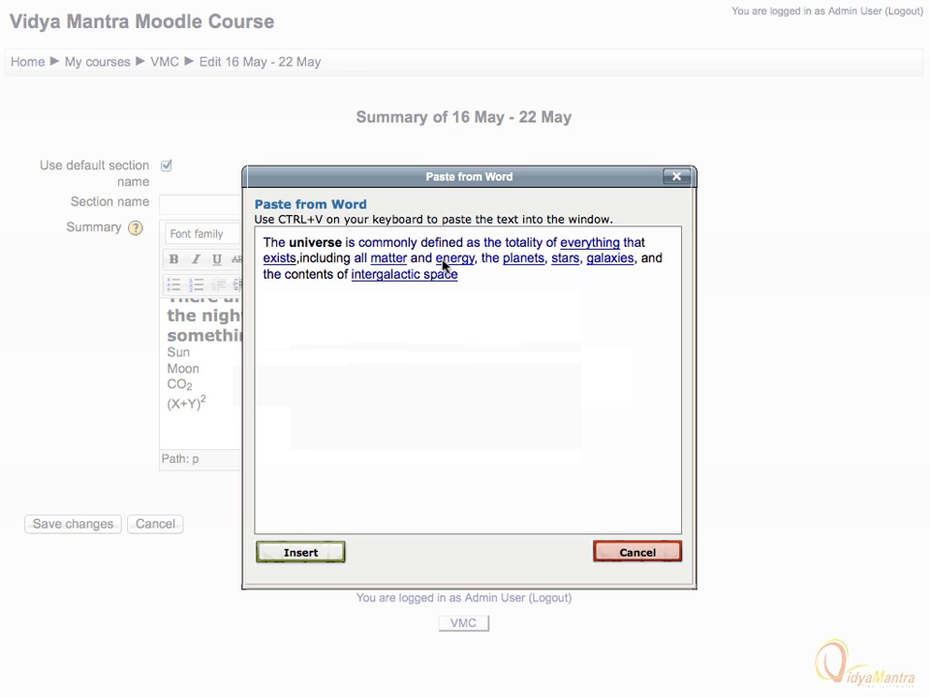
{"action": "left_click", "coordinate": [300, 553]}
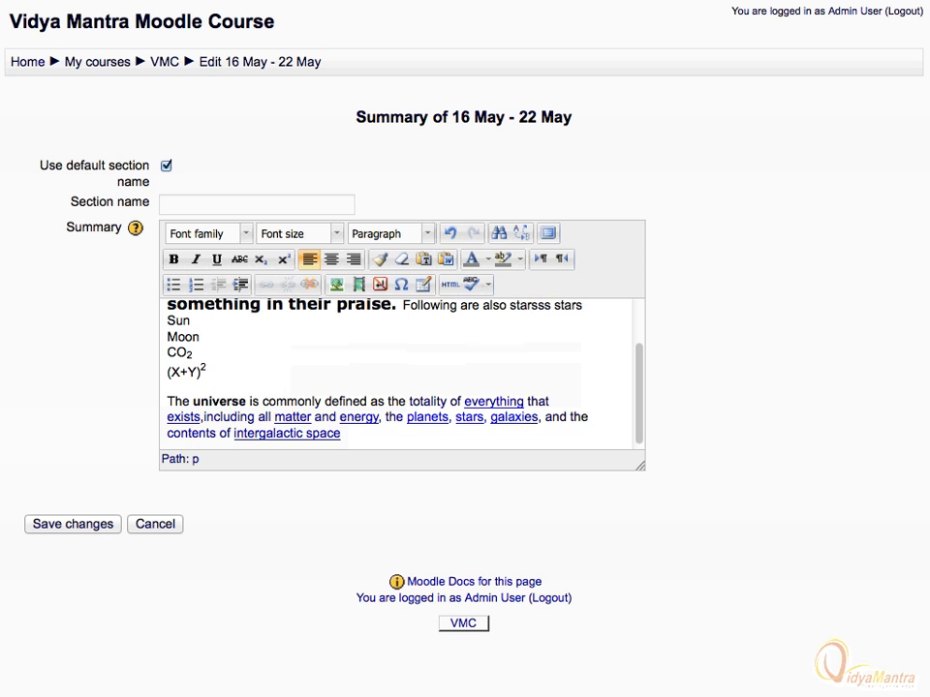
{"action": "scroll", "coordinate": [640, 357], "scroll_direction": "up", "scroll_amount": 3}
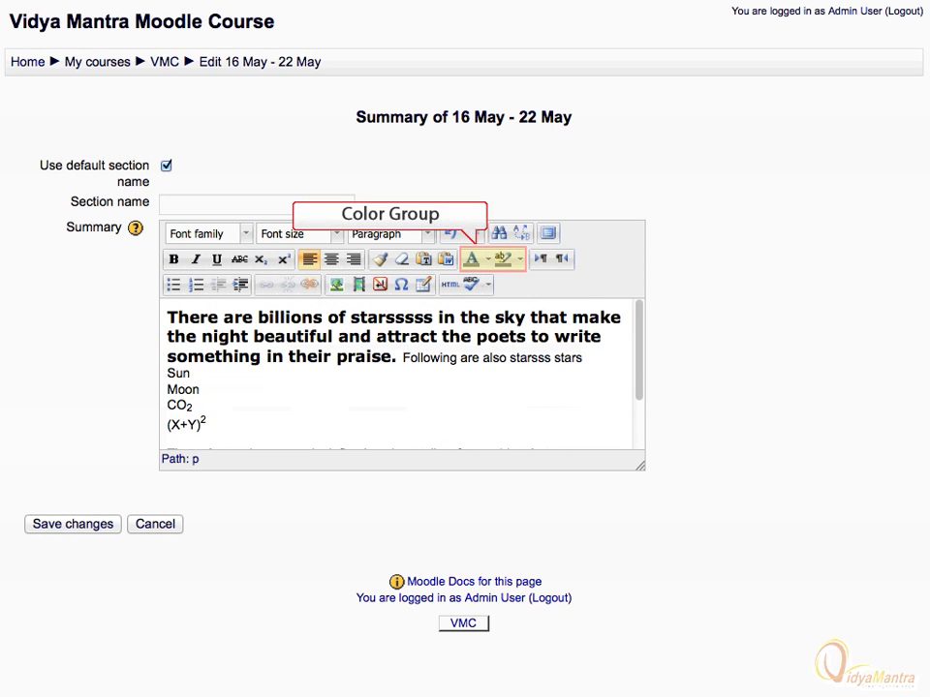
Colour the bold first sentence purple.
{"action": "left_click_drag", "start_coordinate": [167, 318], "coordinate": [393, 357]}
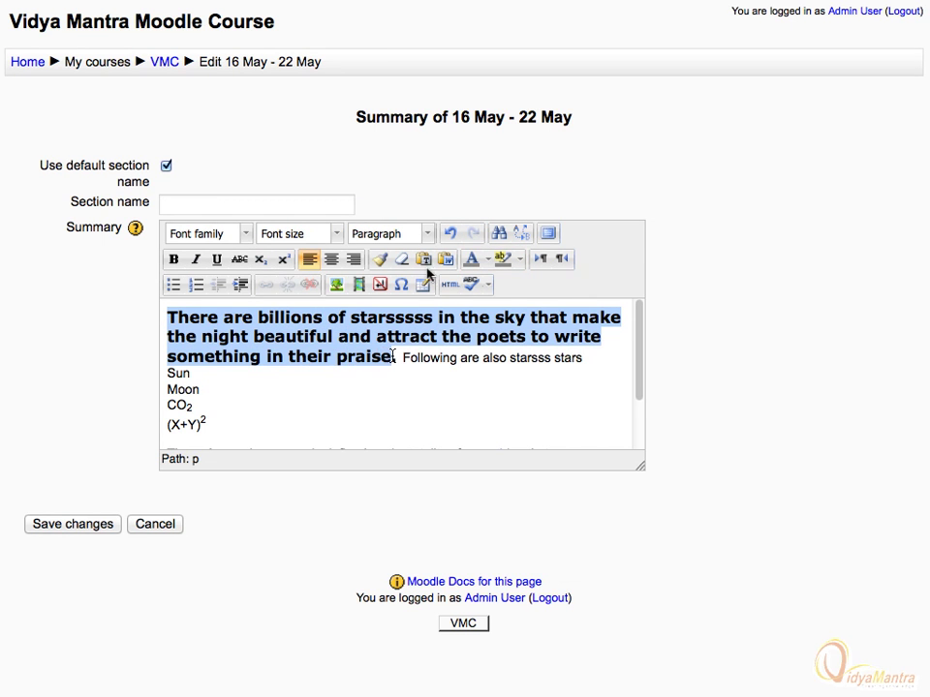
{"action": "left_click", "coordinate": [486, 259]}
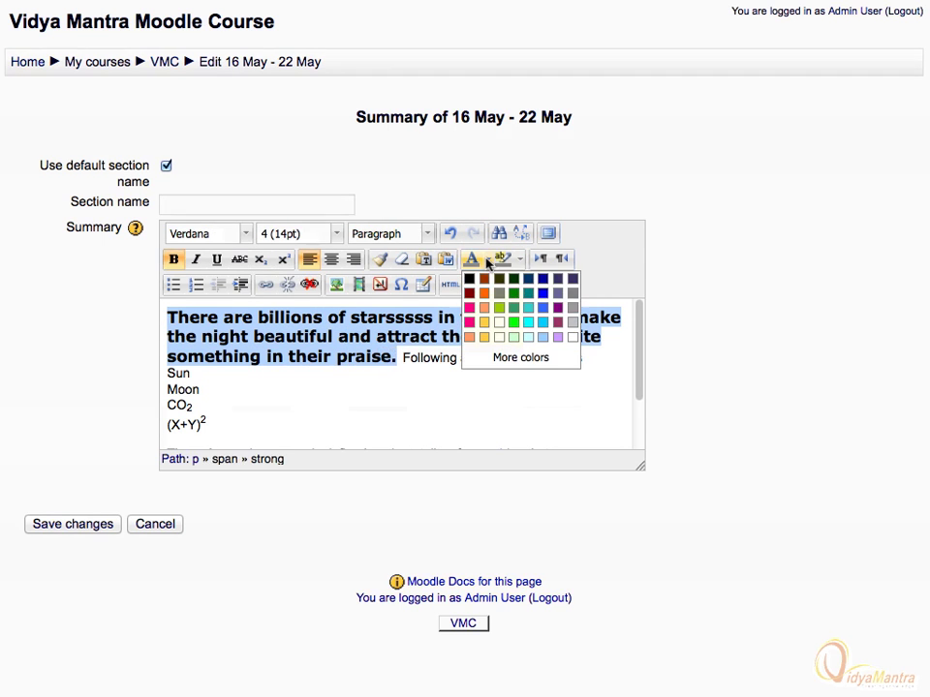
{"action": "left_click", "coordinate": [558, 308]}
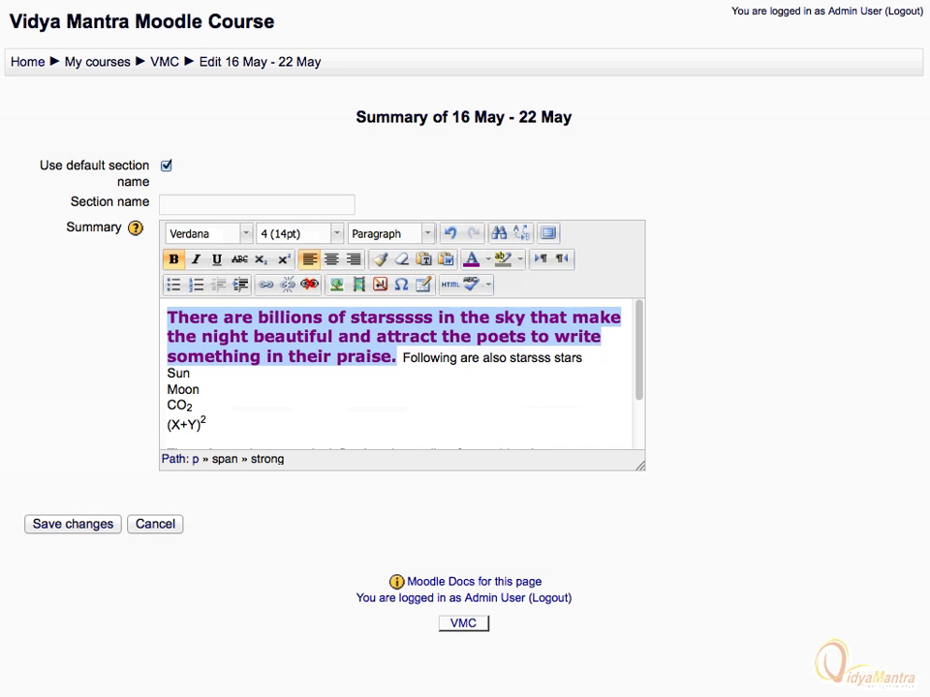
{"action": "left_click", "coordinate": [203, 421]}
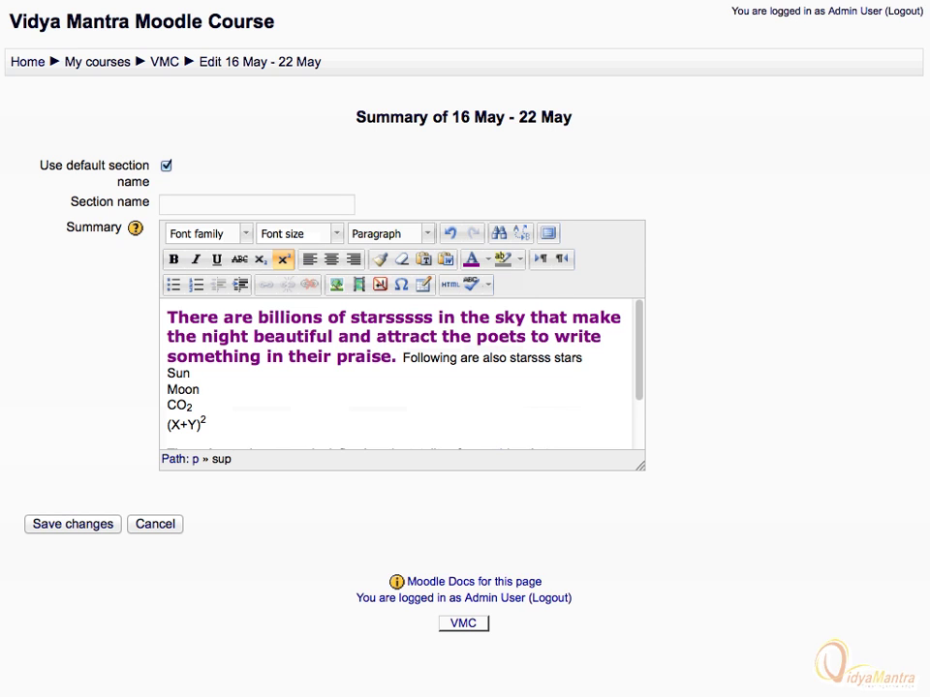
Highlight the Sun, Moon, CO₂ and (X+Y)² lines in green.
{"action": "left_click_drag", "start_coordinate": [166, 376], "coordinate": [215, 427]}
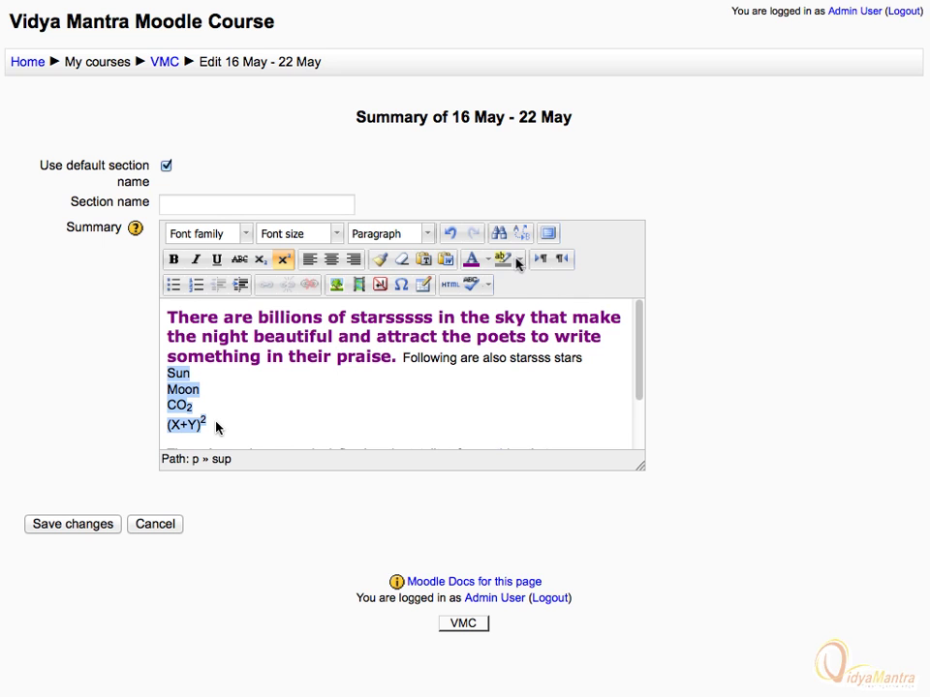
{"action": "left_click", "coordinate": [518, 260]}
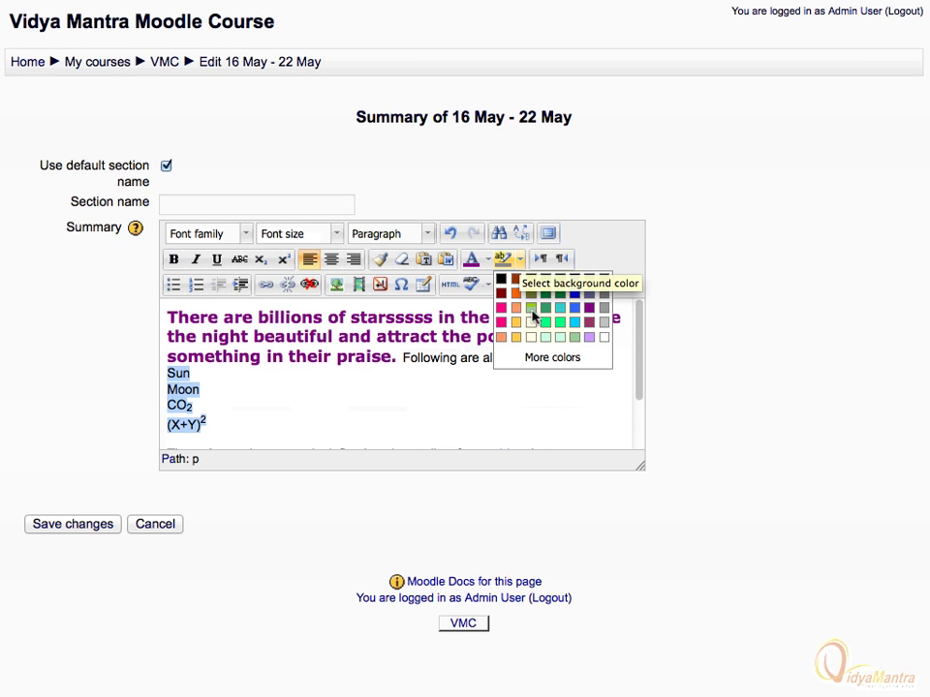
{"action": "left_click", "coordinate": [532, 309]}
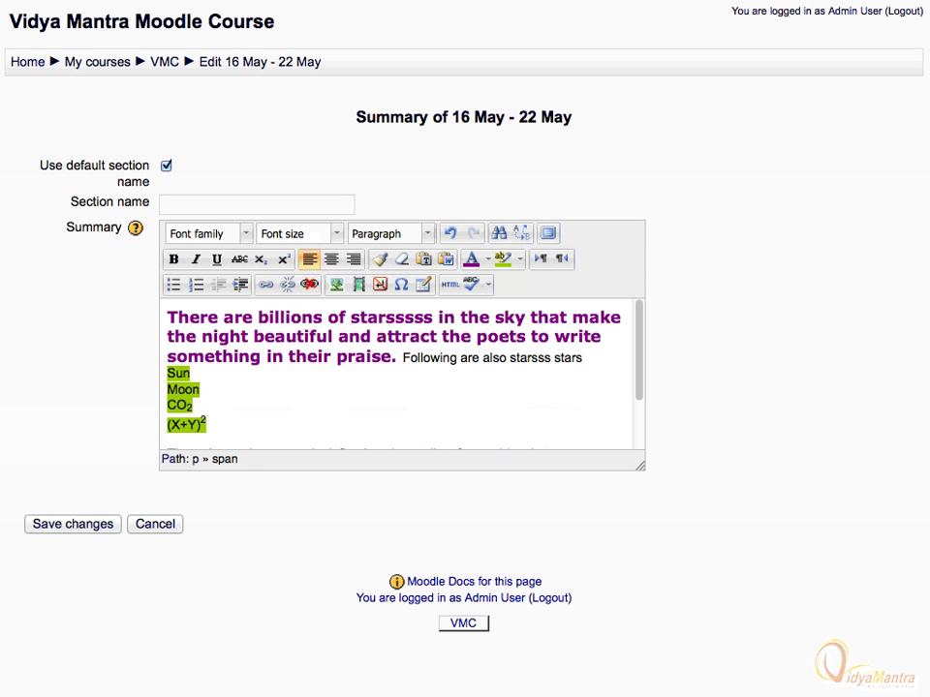
Set left-to-right, then right-to-left text direction on the (X+Y)² line.
{"action": "left_click", "coordinate": [539, 258]}
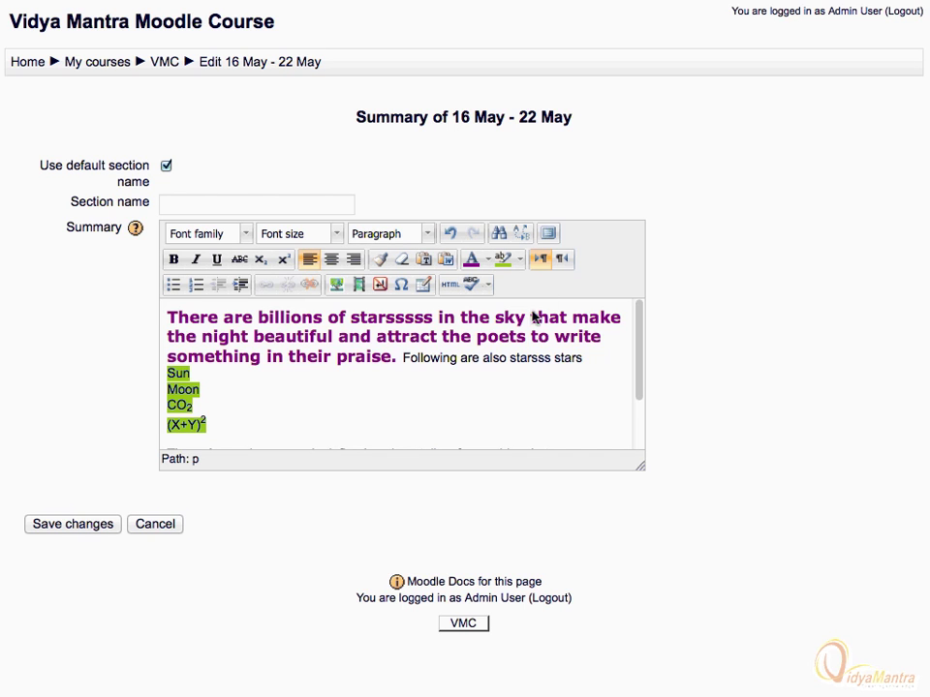
{"action": "left_click", "coordinate": [564, 261]}
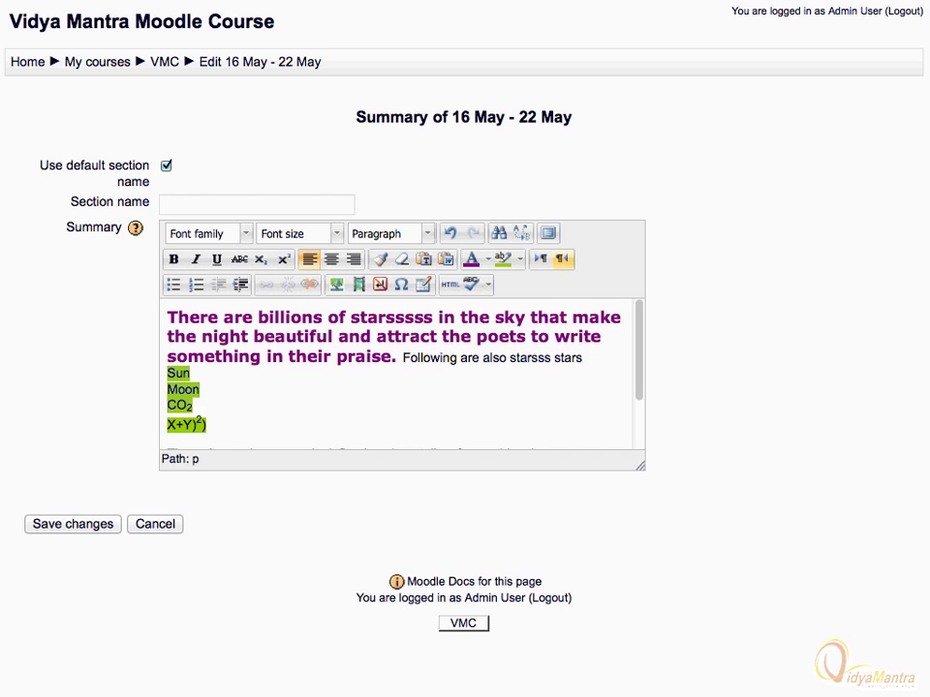